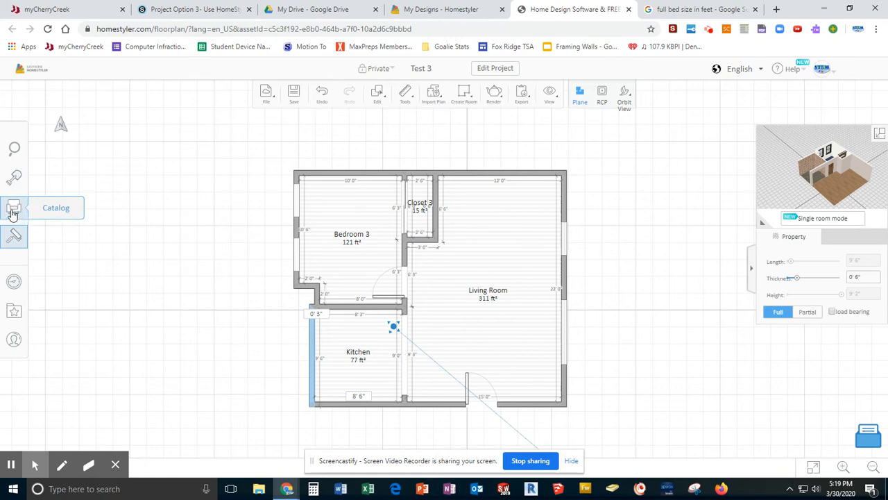
- Show the Beds category from the Bedroom section of the furniture catalog
{"action": "left_click", "coordinate": [15, 212]}
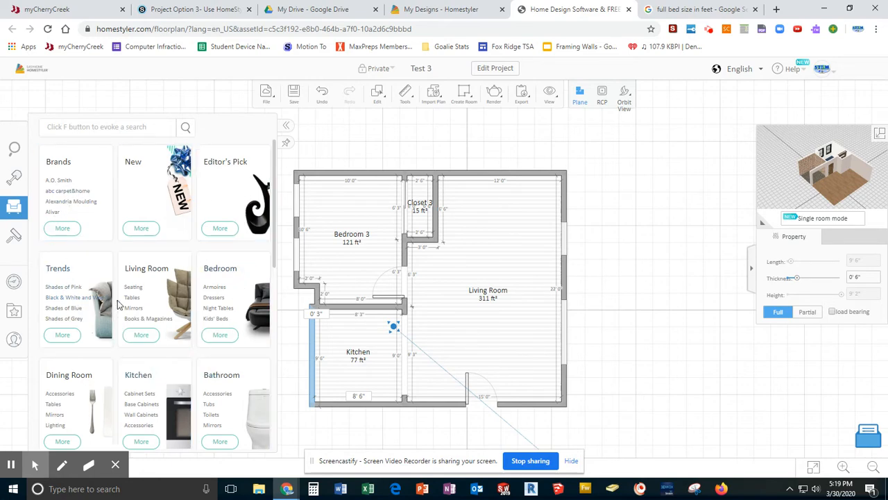
{"action": "scroll", "coordinate": [186, 299], "scroll_direction": "down", "scroll_amount": 1}
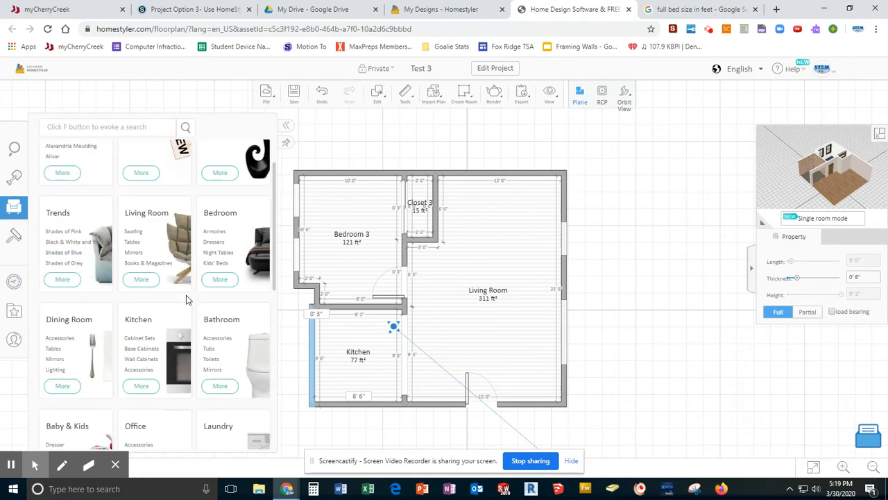
{"action": "scroll", "coordinate": [186, 299], "scroll_direction": "down", "scroll_amount": 1}
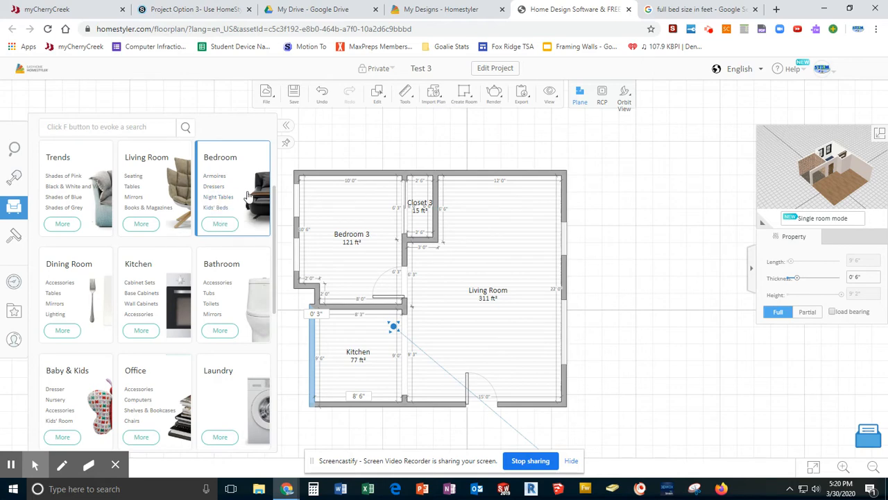
{"action": "left_click", "coordinate": [219, 224]}
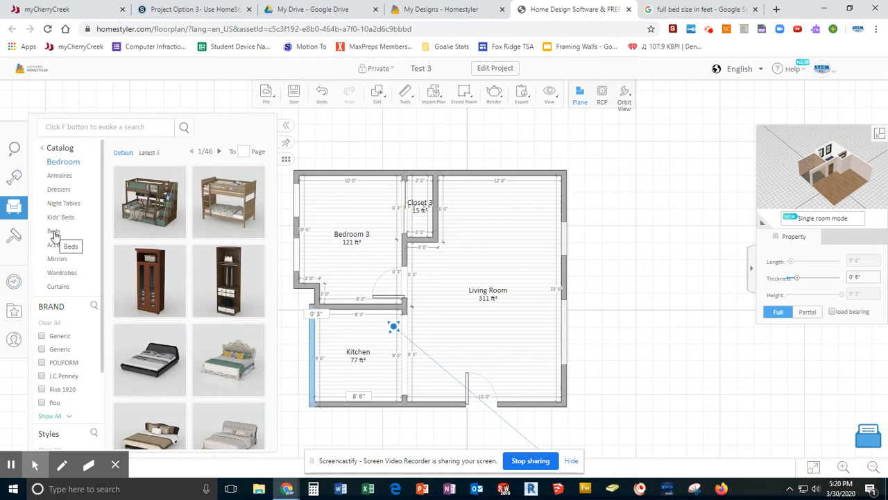
{"action": "left_click", "coordinate": [55, 233]}
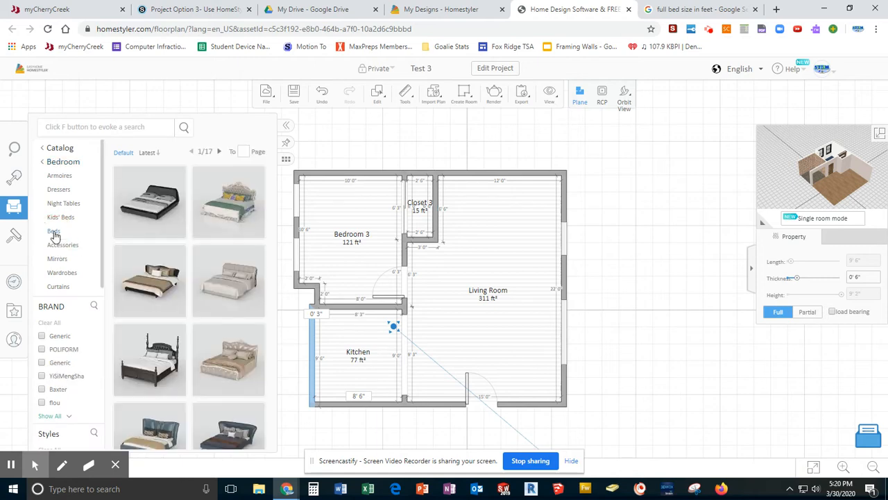
- Browse the bed models and compare their listed dimensions to find one suited to the bedroom
{"action": "scroll", "coordinate": [218, 384], "scroll_direction": "down", "scroll_amount": 3}
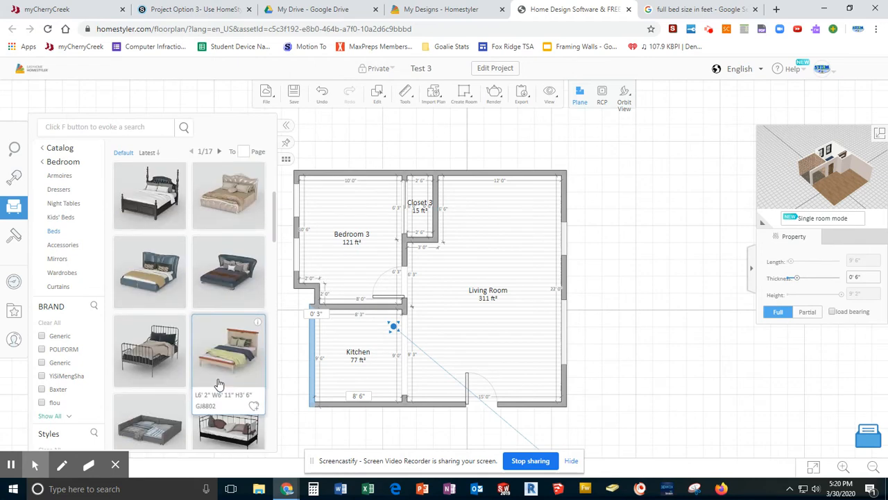
{"action": "scroll", "coordinate": [218, 384], "scroll_direction": "down", "scroll_amount": 5}
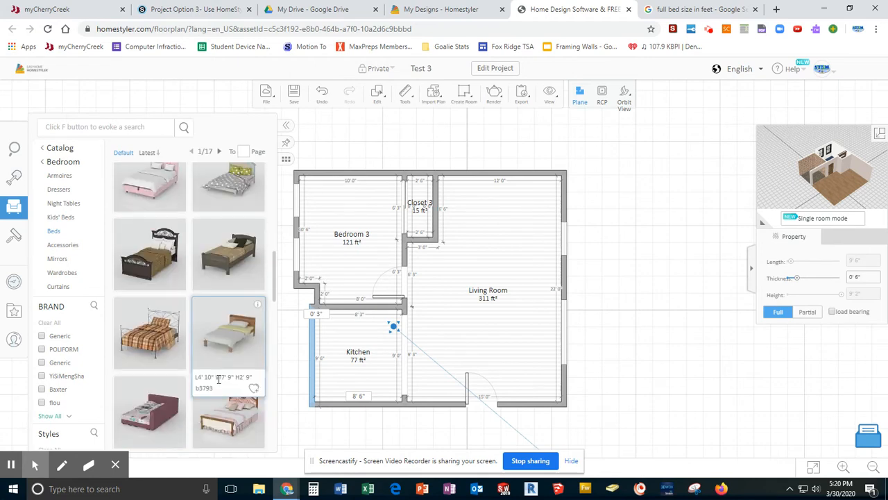
{"action": "scroll", "coordinate": [219, 382], "scroll_direction": "down", "scroll_amount": 1}
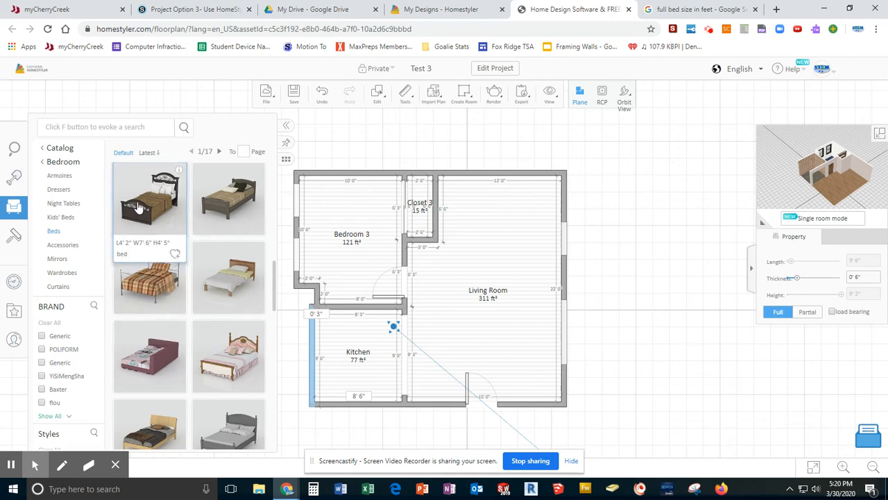
{"action": "scroll", "coordinate": [228, 374], "scroll_direction": "up", "scroll_amount": 2}
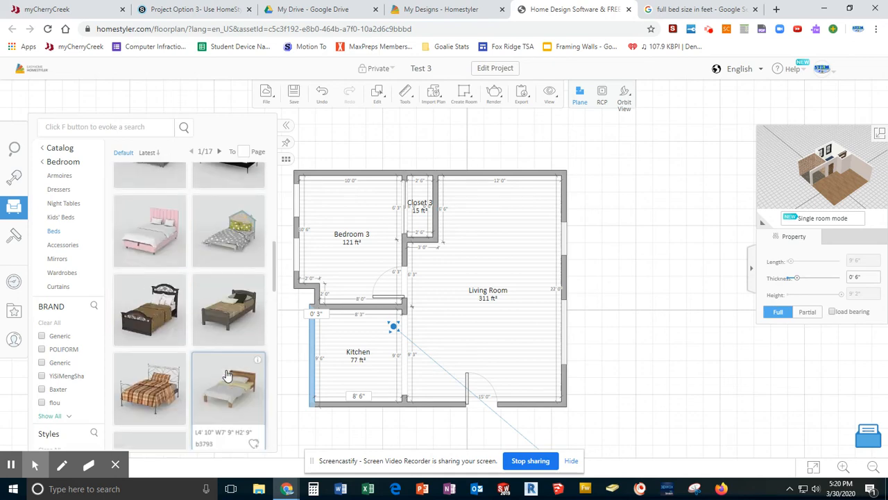
{"action": "scroll", "coordinate": [228, 375], "scroll_direction": "up", "scroll_amount": 5}
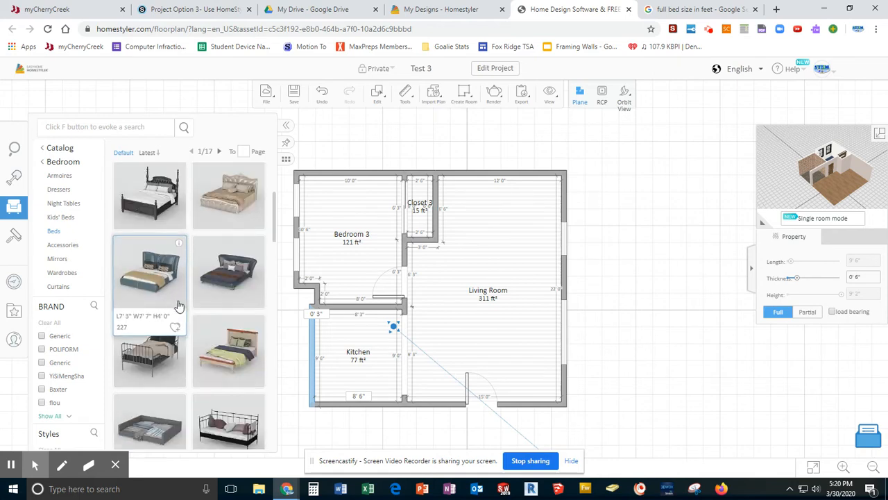
{"action": "scroll", "coordinate": [139, 291], "scroll_direction": "down", "scroll_amount": 2}
{"action": "scroll", "coordinate": [218, 331], "scroll_direction": "down", "scroll_amount": 3}
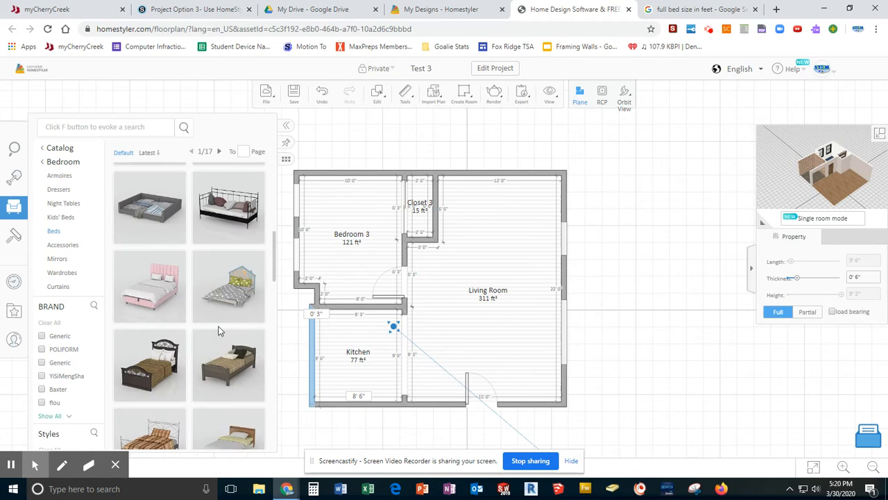
{"action": "scroll", "coordinate": [218, 331], "scroll_direction": "down", "scroll_amount": 1}
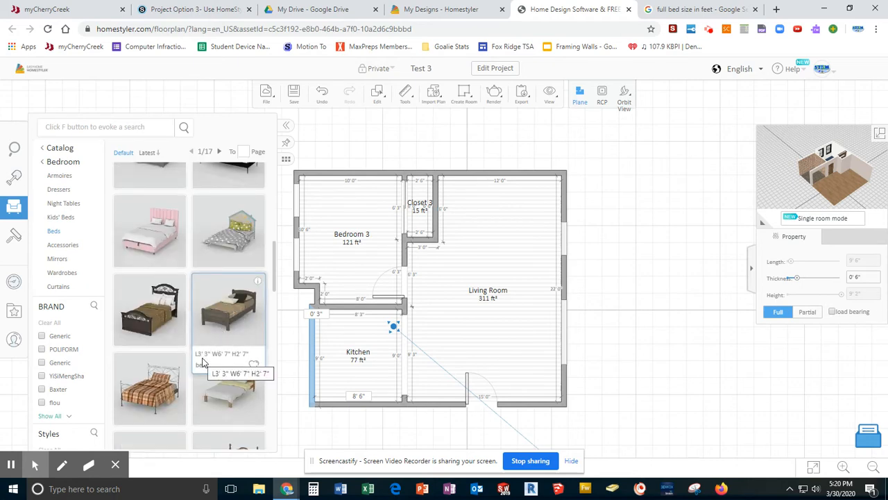
{"action": "left_click_drag", "start_coordinate": [239, 318], "coordinate": [324, 228]}
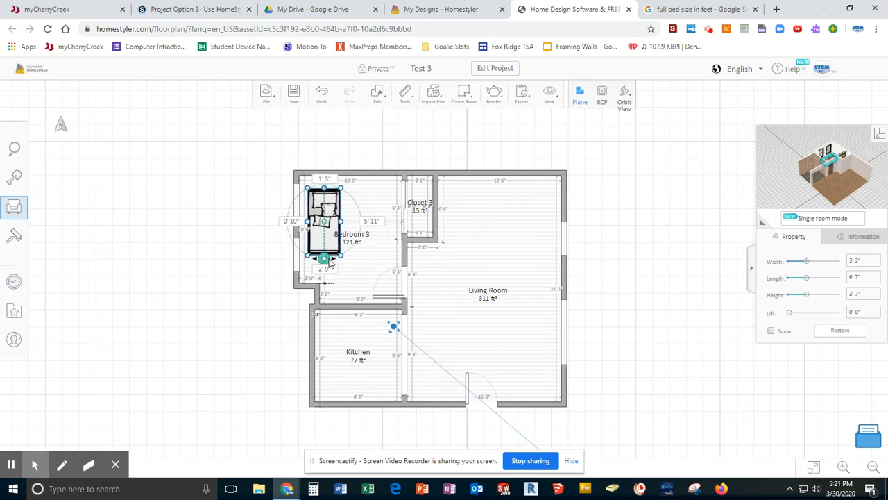
{"action": "left_click_drag", "start_coordinate": [324, 259], "coordinate": [365, 188]}
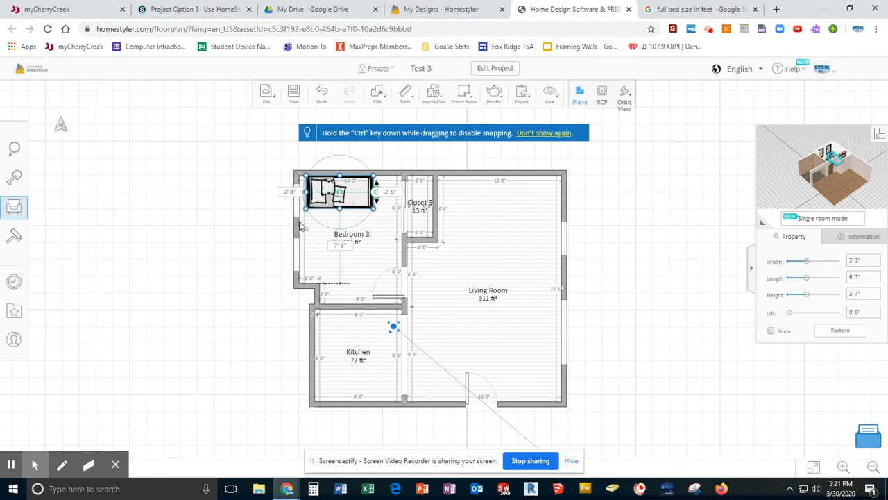
{"action": "key", "text": "Delete"}
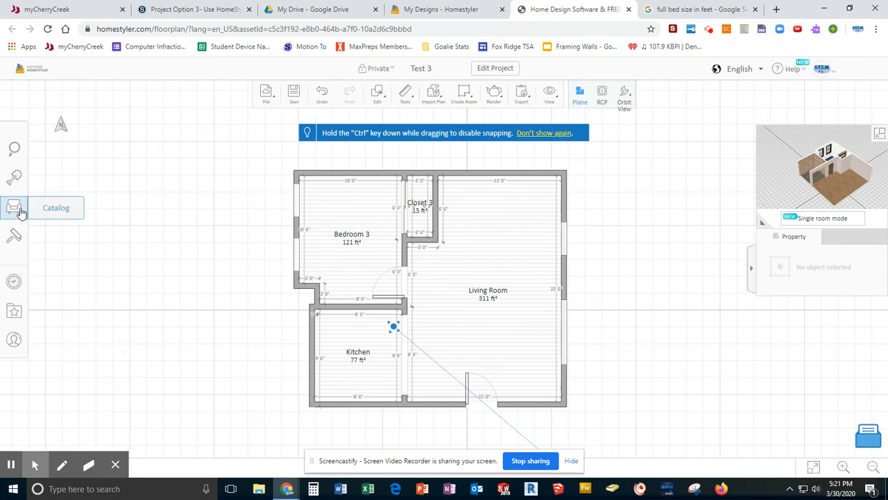
- Place the 7' by 7' double bed in Bedroom 3's upper-left corner, rotated so its headboard faces the left wall
{"action": "left_click", "coordinate": [16, 207]}
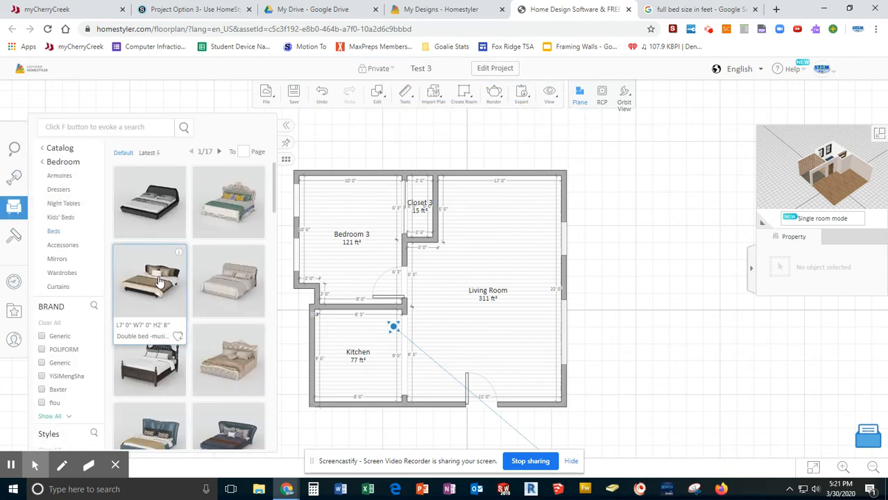
{"action": "left_click_drag", "start_coordinate": [158, 280], "coordinate": [353, 230]}
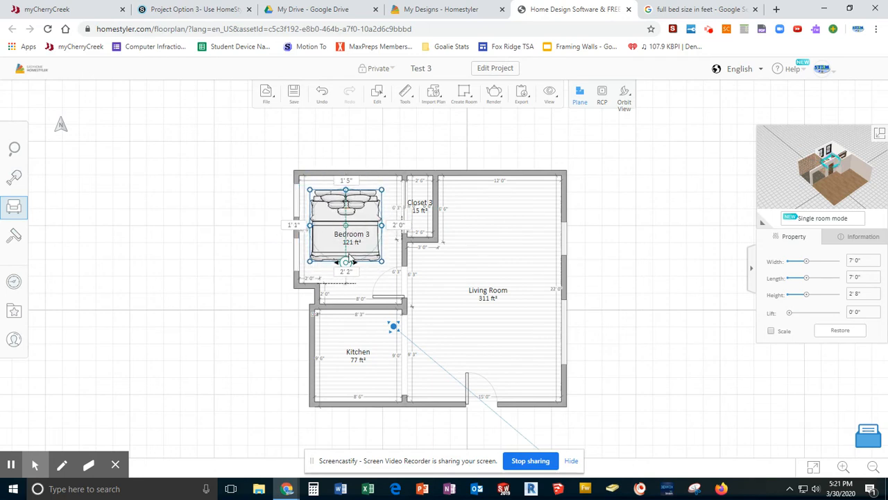
{"action": "left_click_drag", "start_coordinate": [346, 262], "coordinate": [353, 200]}
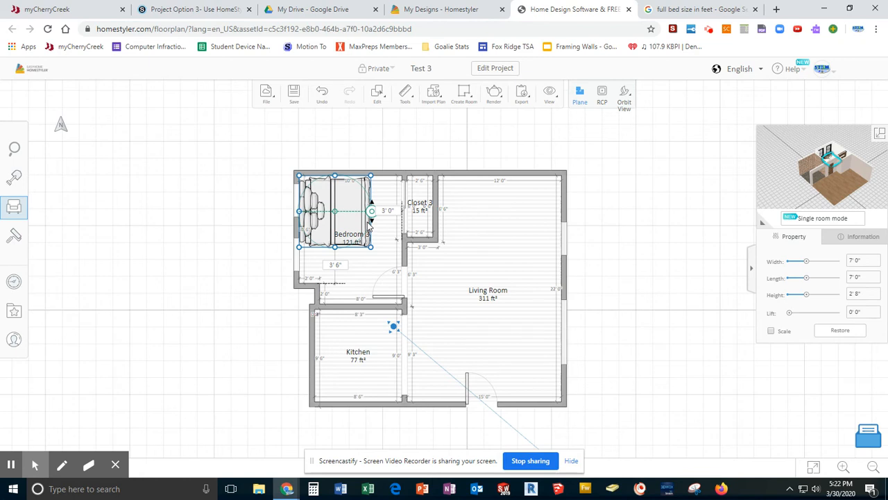
- Look up full bed dimensions in the open Google results, and set the double bed's width to 53 inches and length to 75 inches
{"action": "left_click", "coordinate": [682, 9]}
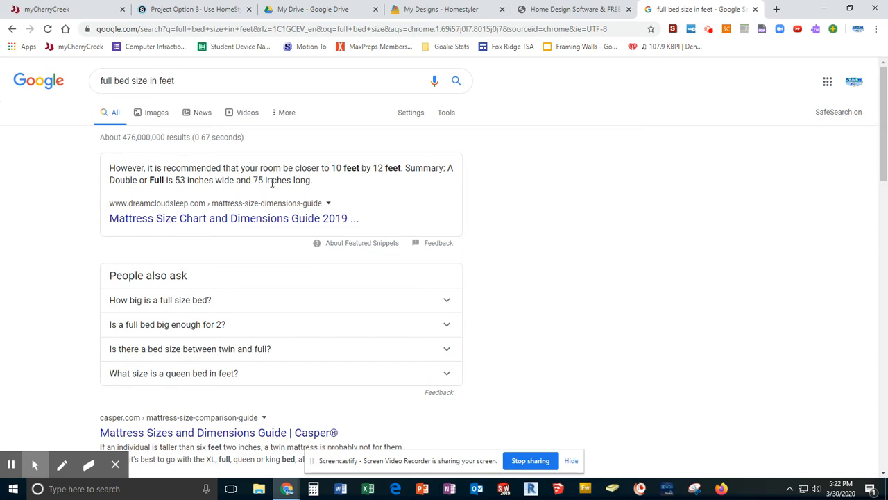
{"action": "left_click", "coordinate": [558, 9]}
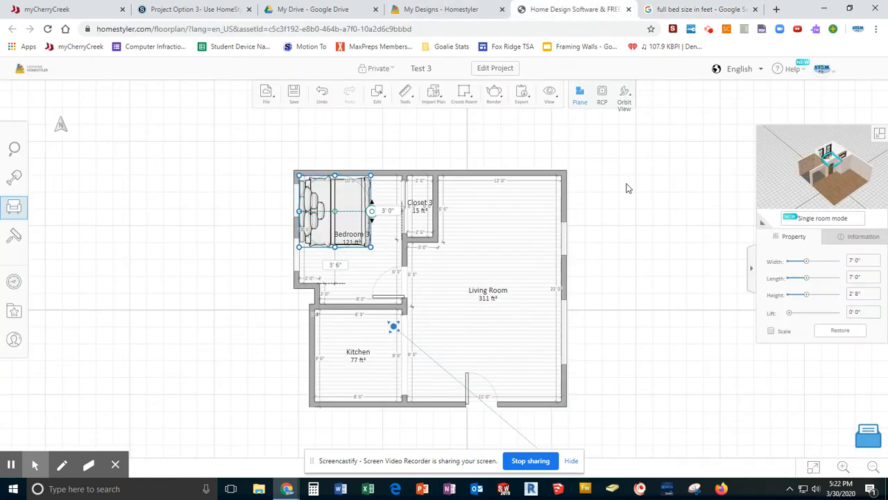
{"action": "left_click", "coordinate": [865, 260]}
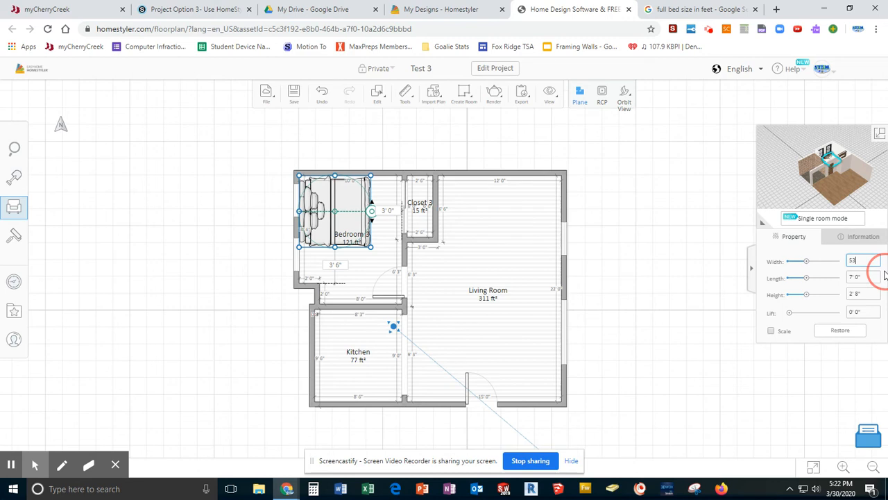
{"action": "type", "text": "53"}
{"action": "key", "text": "Return"}
{"action": "left_click", "coordinate": [868, 278]}
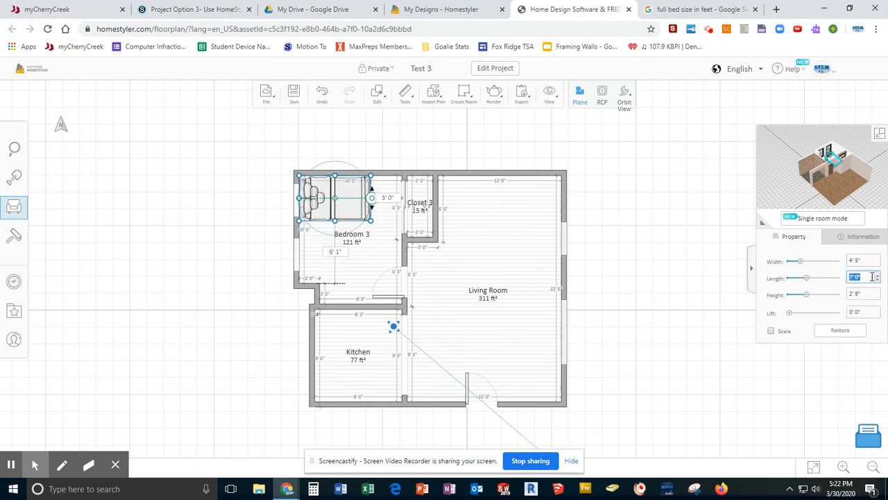
{"action": "type", "text": "75"}
{"action": "key", "text": "Return"}
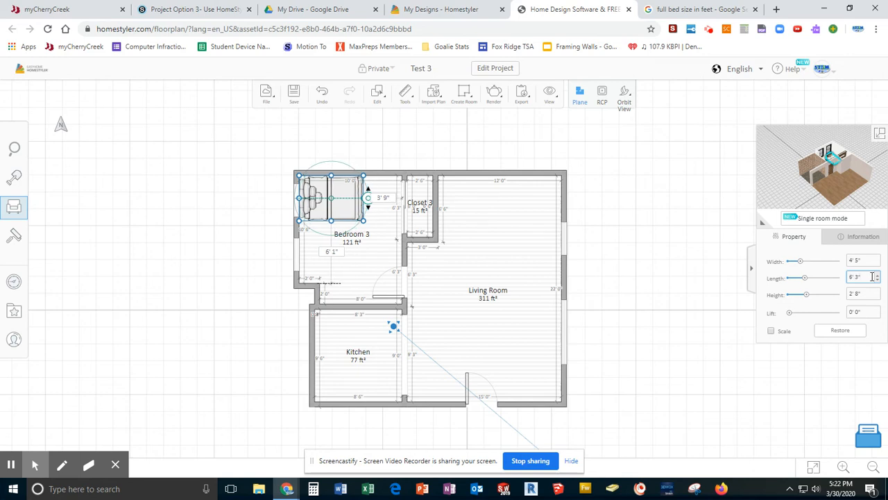
{"action": "left_click", "coordinate": [601, 256]}
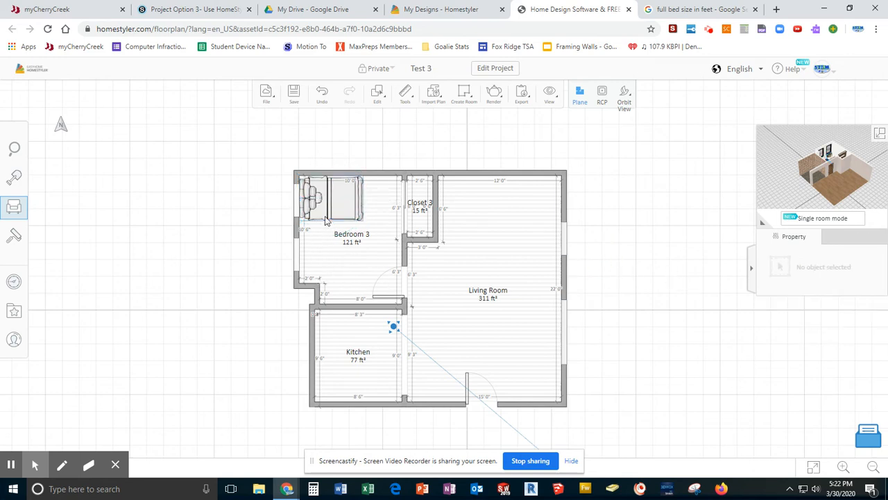
{"action": "left_click", "coordinate": [346, 203]}
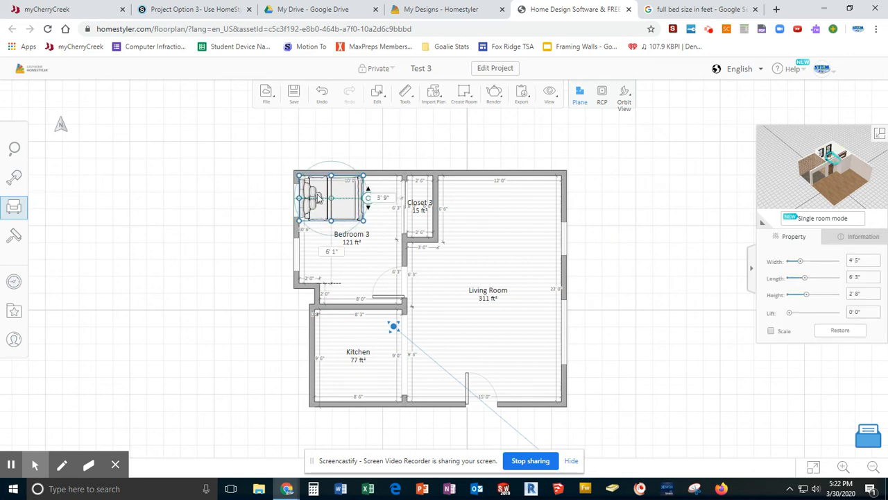
{"action": "left_click", "coordinate": [250, 208]}
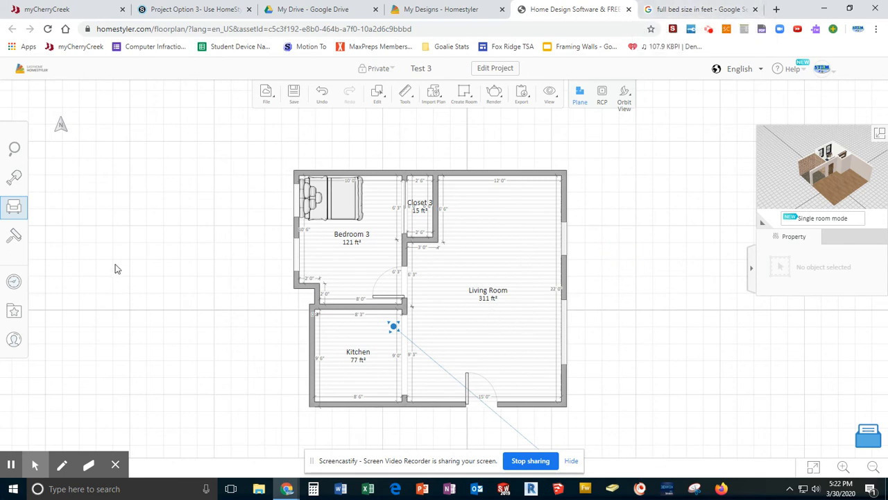
- Show the Seating category from the Living Room section of the furniture catalog
{"action": "left_click", "coordinate": [16, 207]}
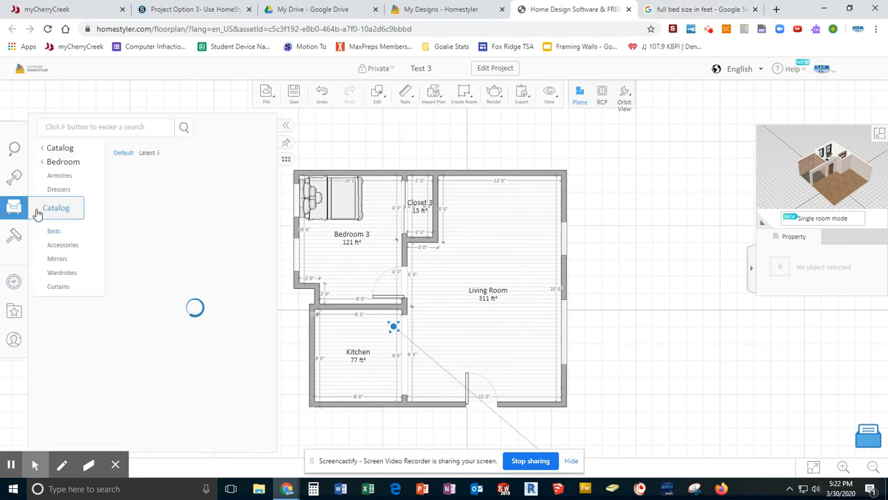
{"action": "left_click", "coordinate": [60, 148]}
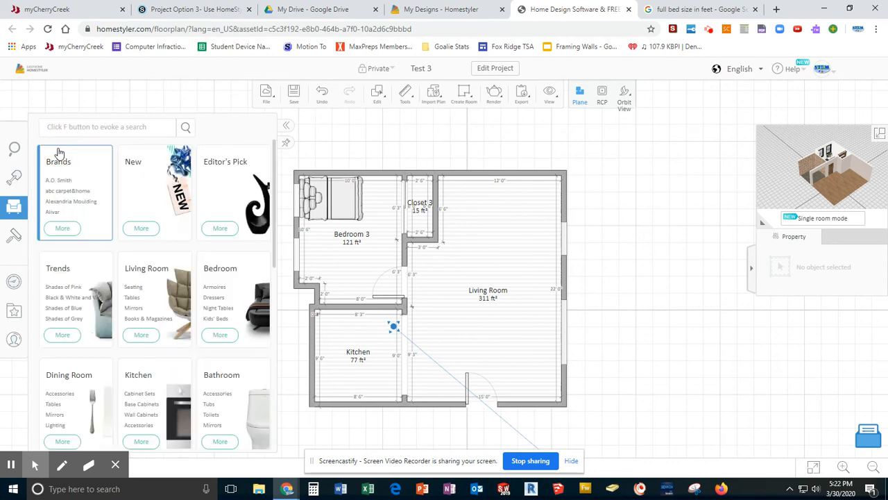
{"action": "left_click", "coordinate": [134, 287]}
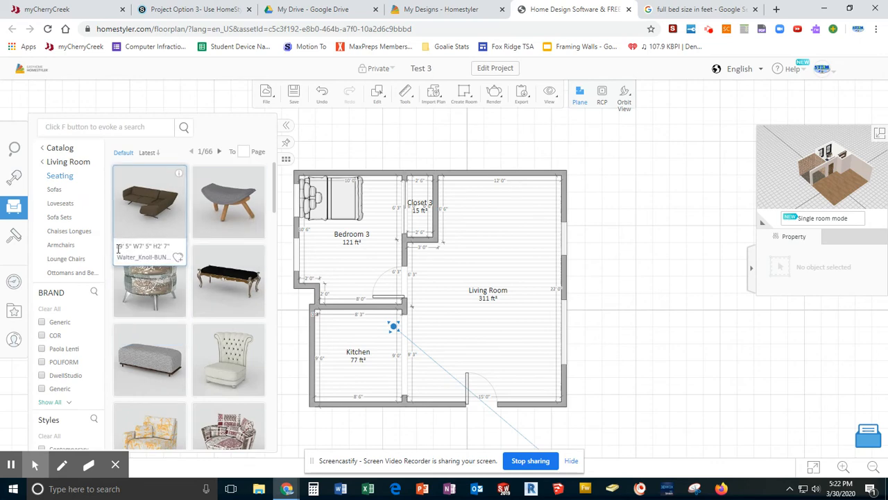
{"action": "left_click", "coordinate": [156, 214]}
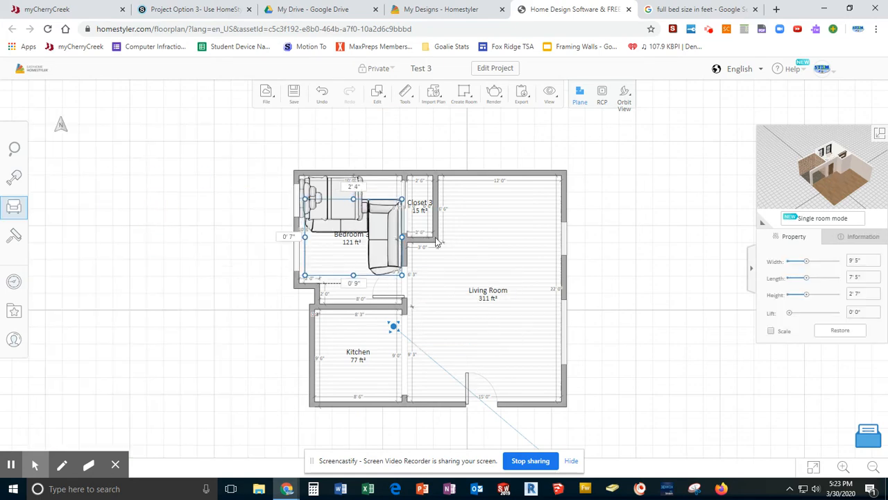
{"action": "left_click", "coordinate": [503, 248]}
{"action": "left_click_drag", "start_coordinate": [503, 248], "coordinate": [507, 253]}
{"action": "left_click_drag", "start_coordinate": [505, 241], "coordinate": [506, 222]}
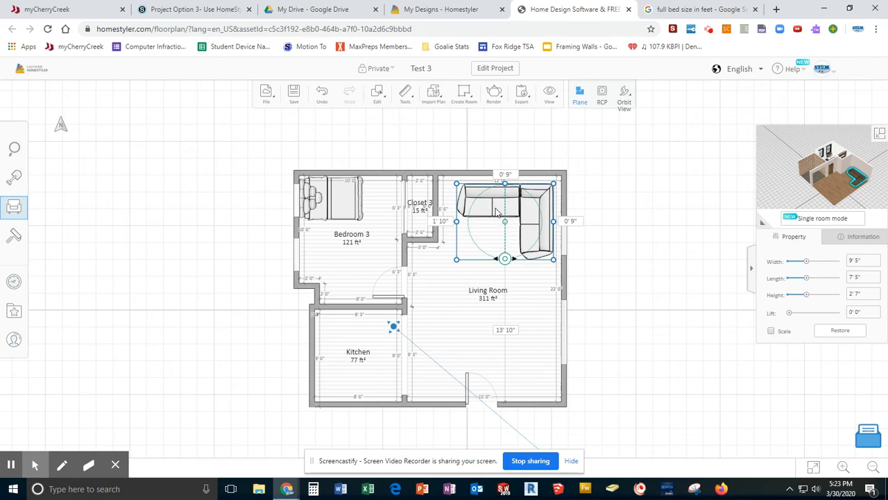
{"action": "scroll", "coordinate": [496, 212], "scroll_direction": "up", "scroll_amount": 8}
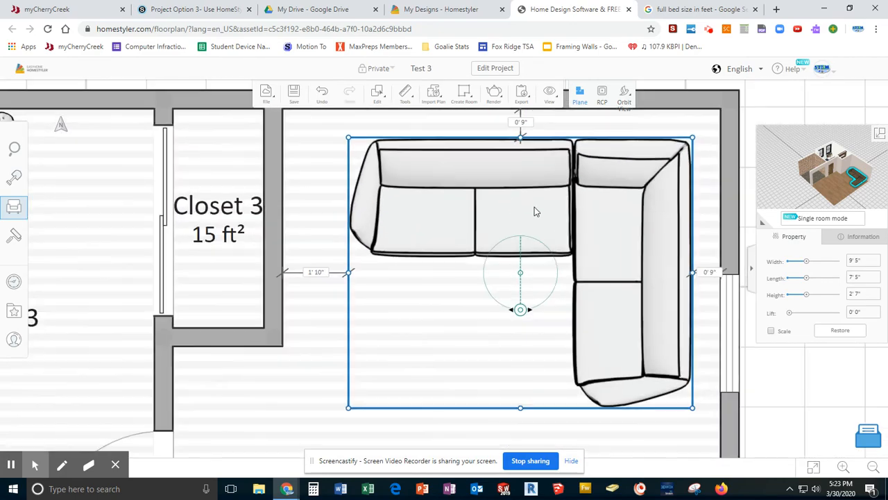
{"action": "scroll", "coordinate": [535, 212], "scroll_direction": "down", "scroll_amount": 3}
{"action": "scroll", "coordinate": [574, 276], "scroll_direction": "down", "scroll_amount": 2}
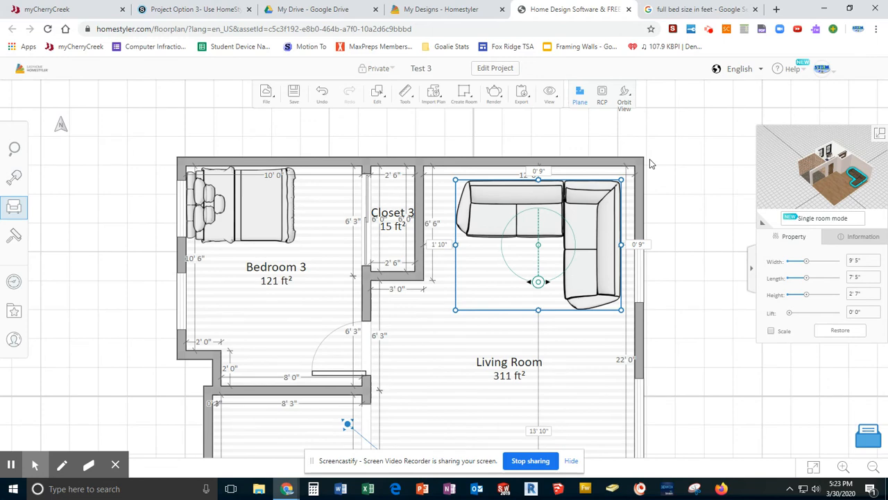
{"action": "key", "text": "Delete"}
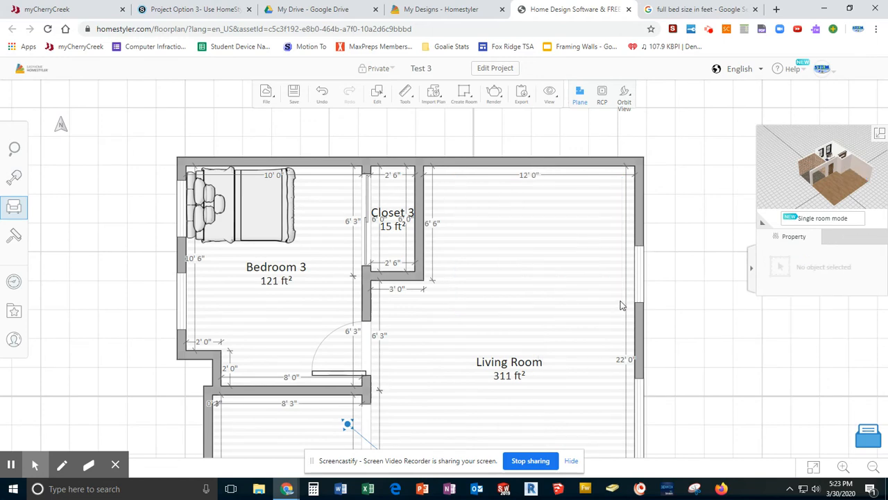
- Try the round Coffee Tables 77 model from the Living Room tables in the upper part of the living room, and delete it
{"action": "left_click", "coordinate": [25, 203]}
{"action": "left_click", "coordinate": [65, 166]}
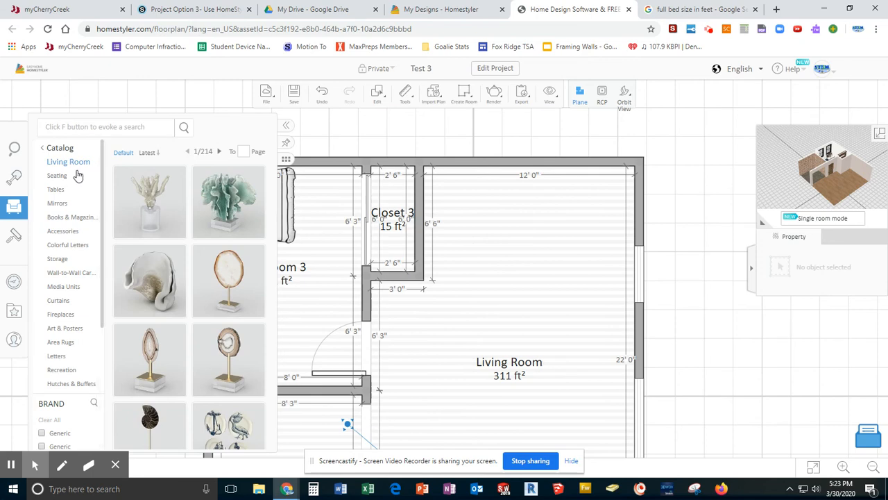
{"action": "left_click", "coordinate": [56, 190]}
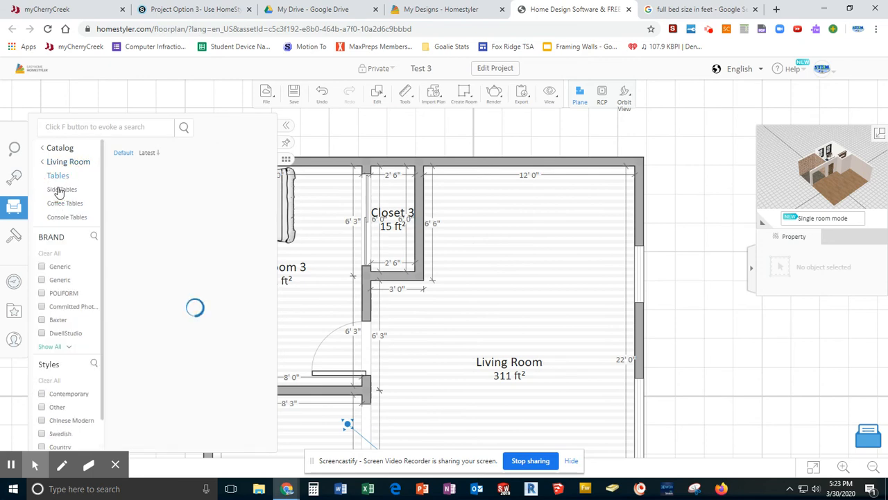
{"action": "mouse_move", "coordinate": [149, 278]}
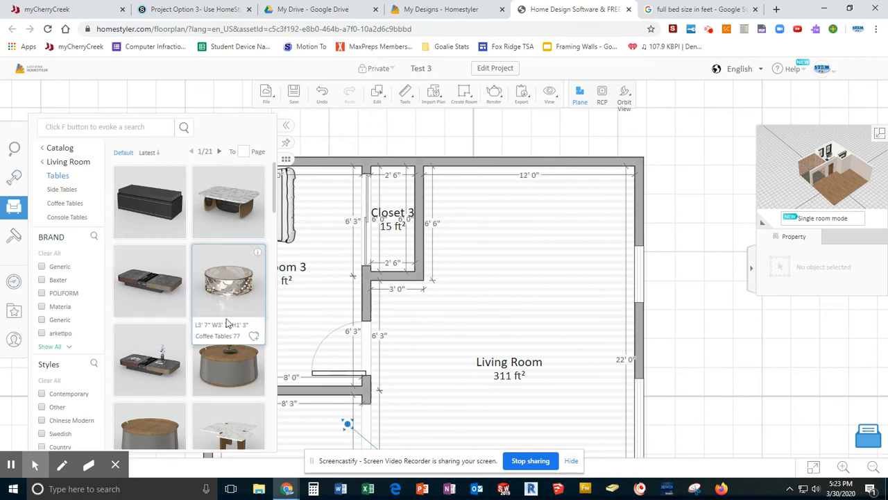
{"action": "left_click_drag", "start_coordinate": [229, 284], "coordinate": [538, 269]}
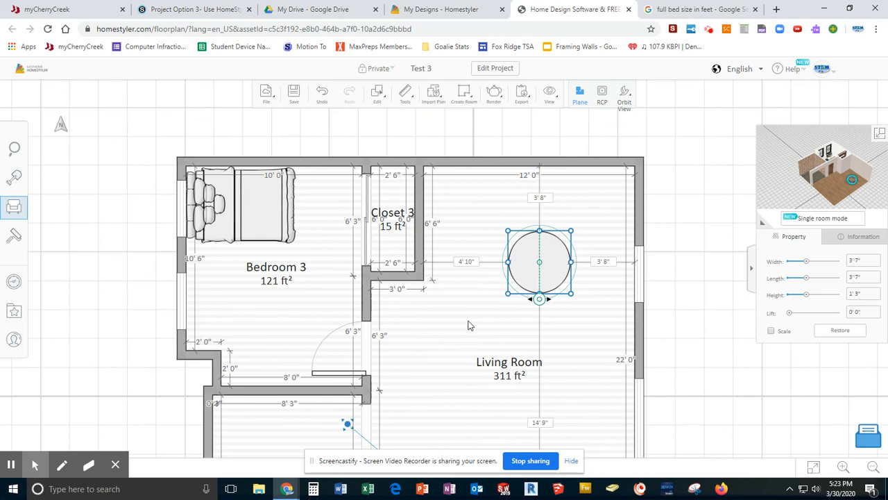
{"action": "key", "text": "Delete"}
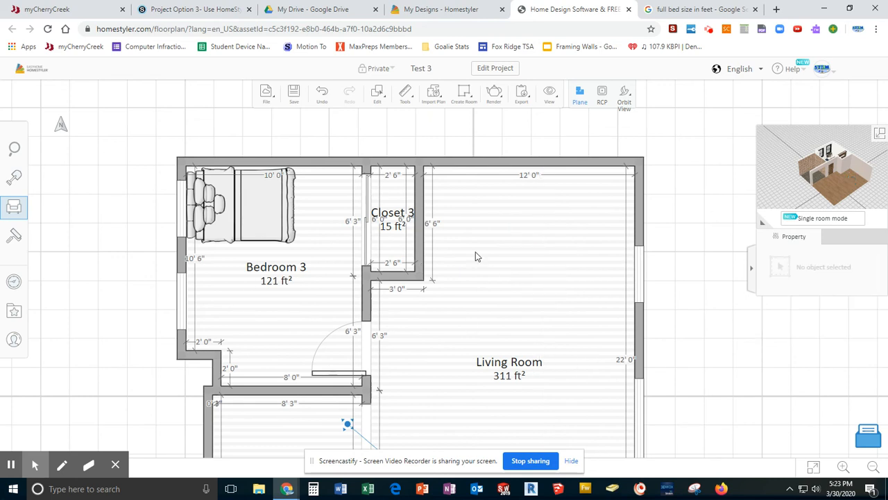
- Browse the Living Room table models and their listed dimensions in the furniture catalog, and close the catalog
{"action": "left_click", "coordinate": [13, 206]}
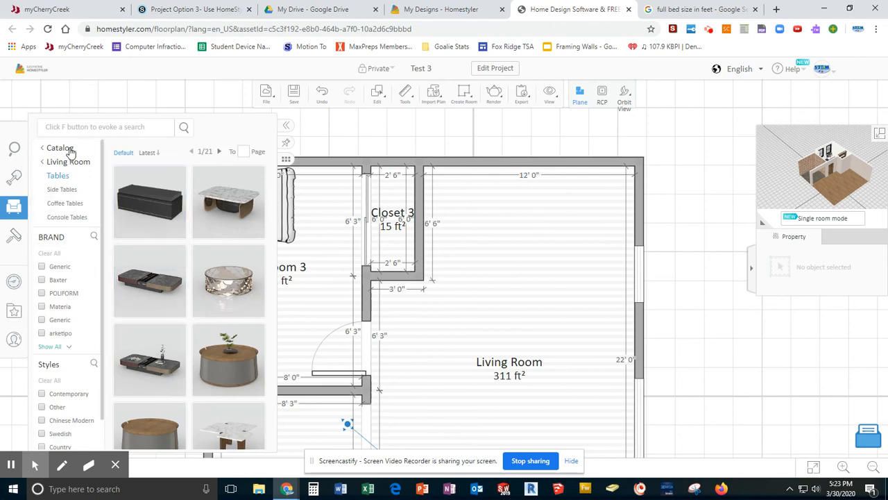
{"action": "scroll", "coordinate": [206, 248], "scroll_direction": "down", "scroll_amount": 10}
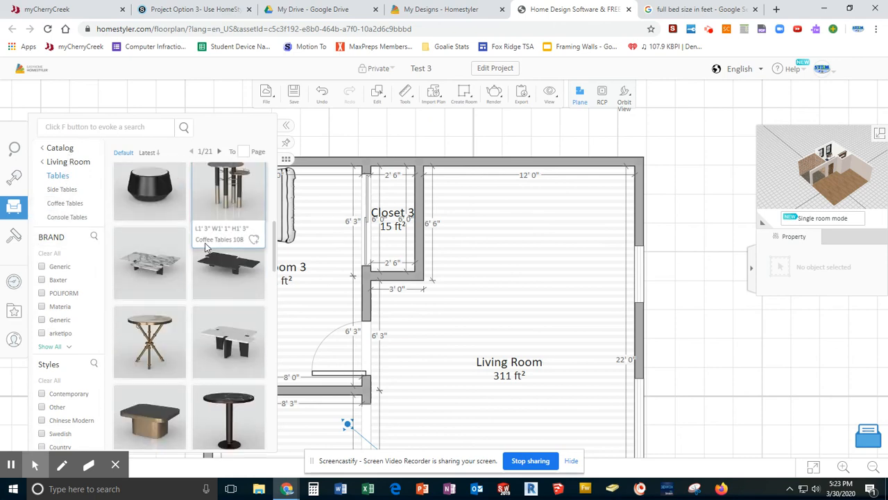
{"action": "scroll", "coordinate": [206, 249], "scroll_direction": "down", "scroll_amount": 10}
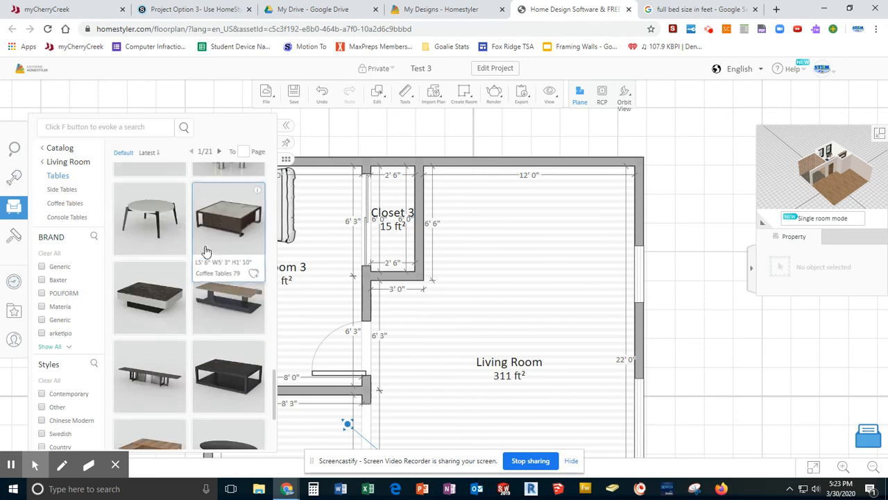
{"action": "scroll", "coordinate": [206, 251], "scroll_direction": "down", "scroll_amount": 2}
{"action": "scroll", "coordinate": [206, 253], "scroll_direction": "up", "scroll_amount": 15}
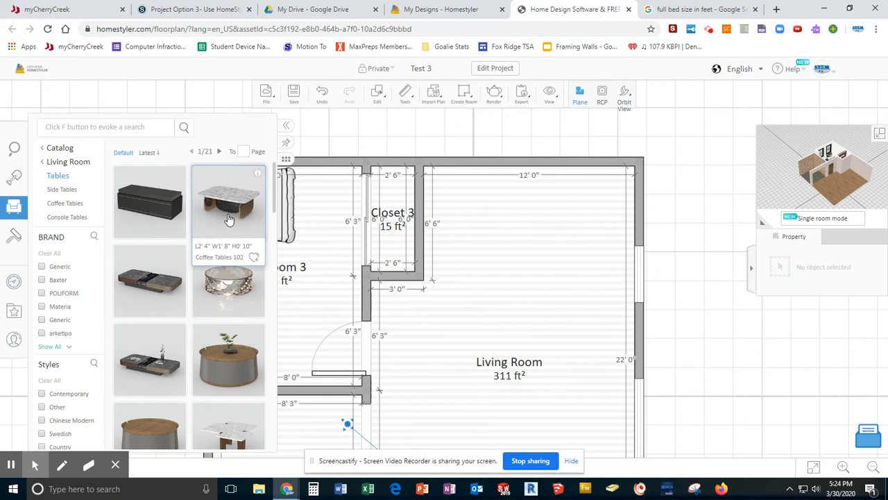
{"action": "left_click", "coordinate": [16, 209]}
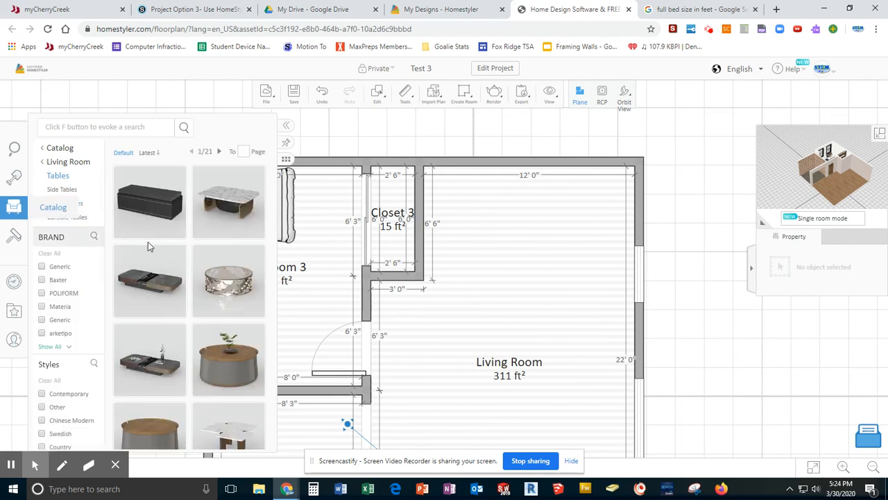
{"action": "left_click", "coordinate": [671, 278]}
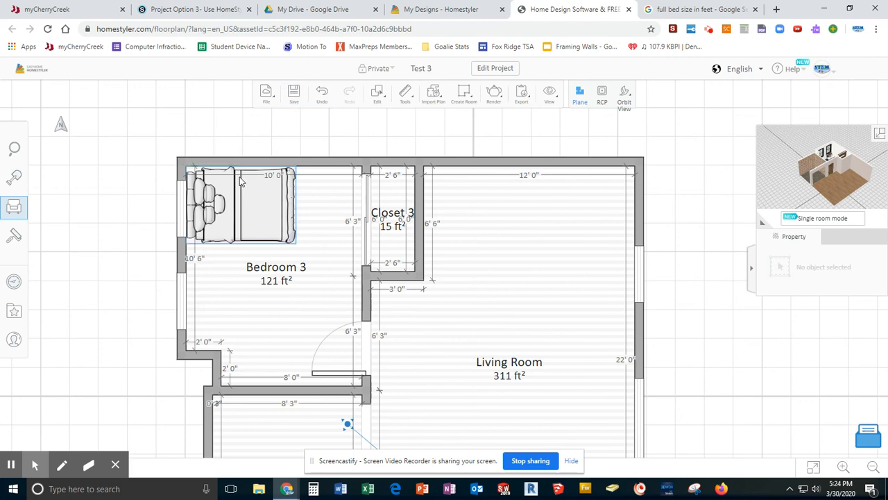
- Save the Test 3 design and go to the My Designs page
{"action": "left_click", "coordinate": [293, 91]}
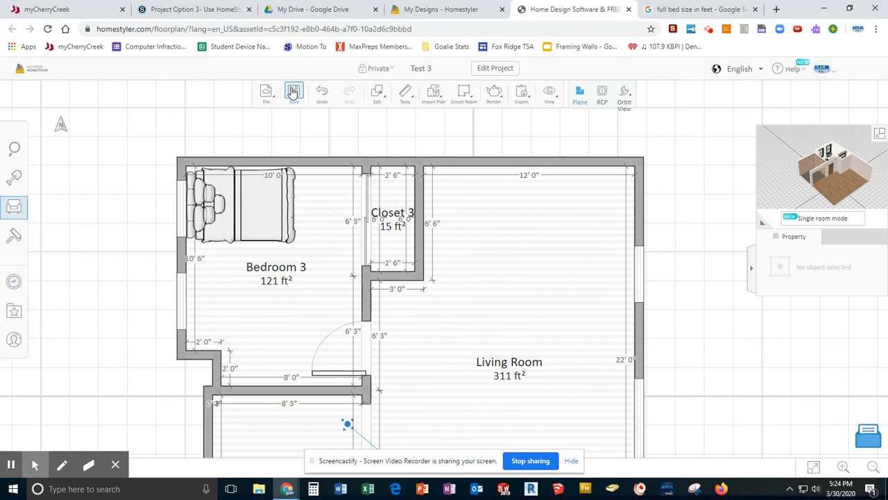
{"action": "left_click", "coordinate": [293, 92]}
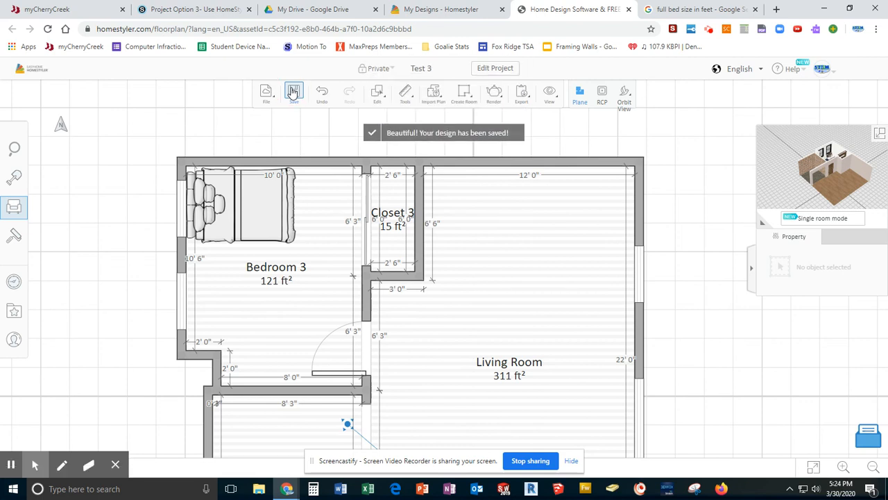
{"action": "left_click", "coordinate": [820, 69]}
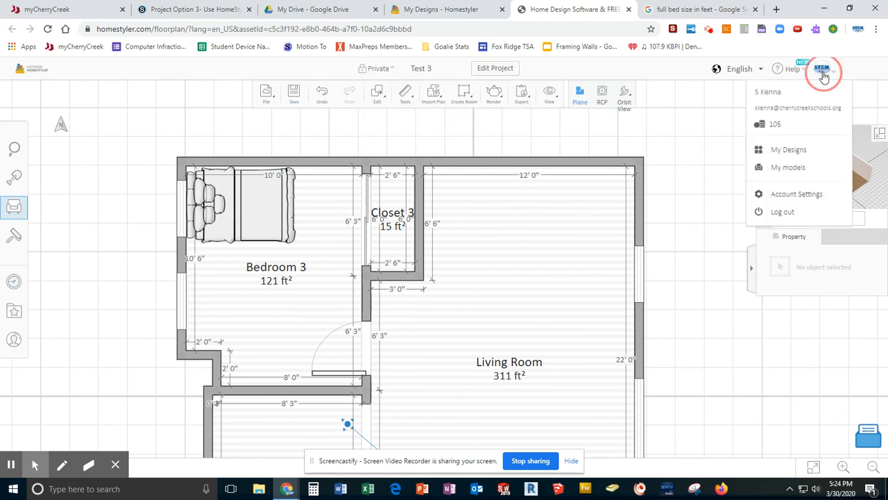
{"action": "left_click", "coordinate": [797, 149]}
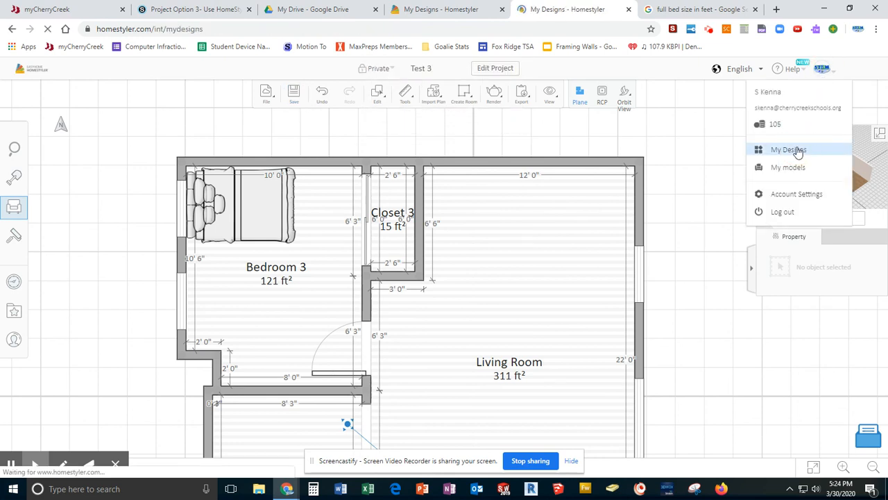